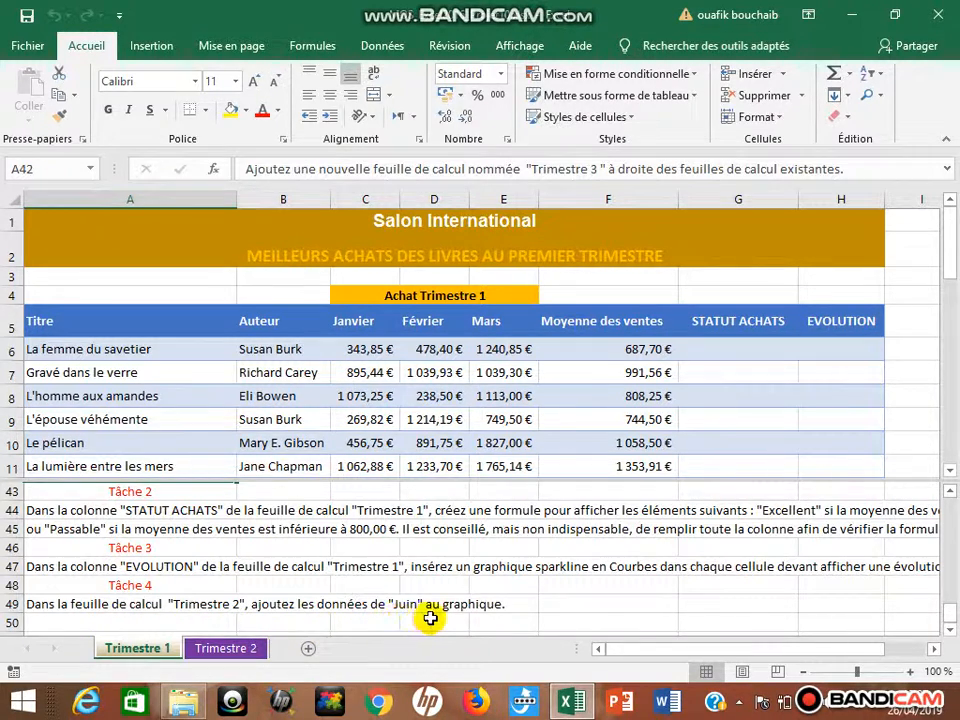
Open the Trimestre 2 sheet and select its chart to highlight the source columns
click(226, 649)
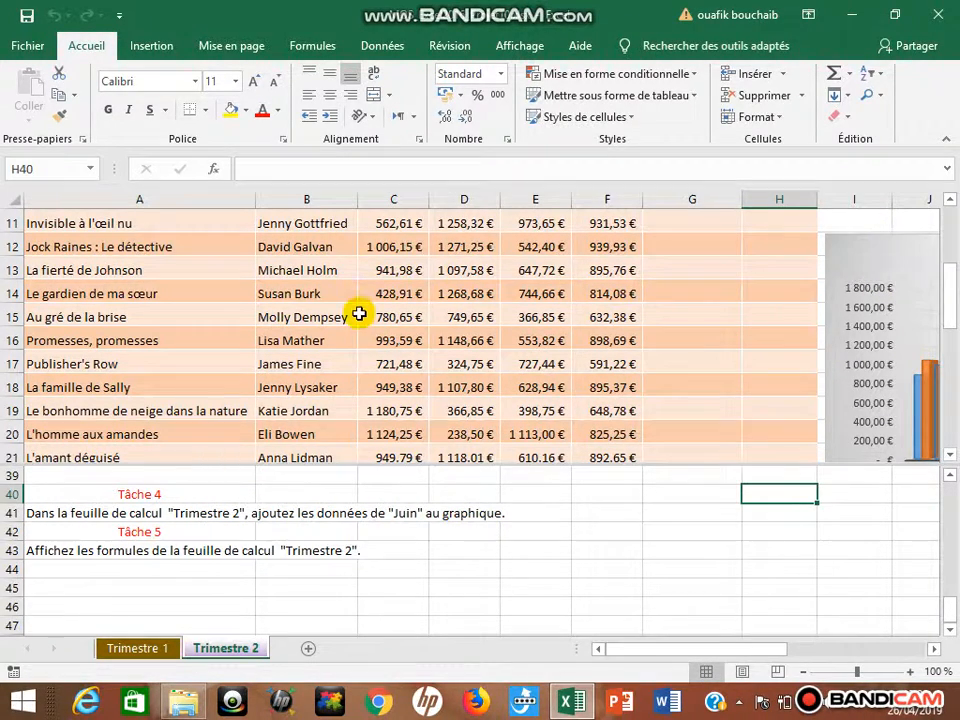
click(871, 237)
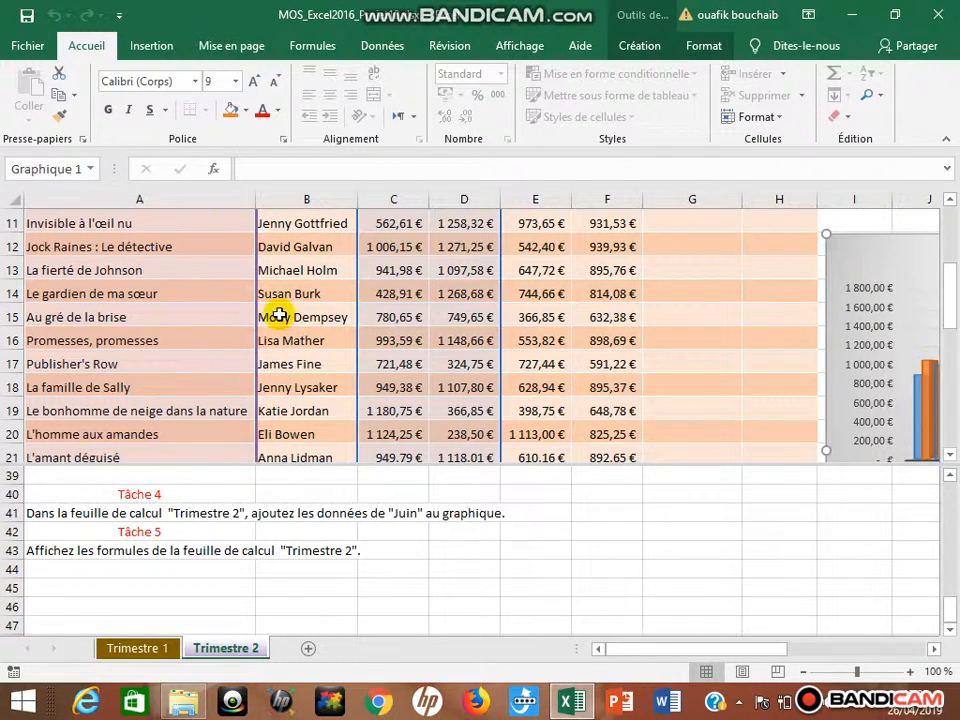
click(950, 203)
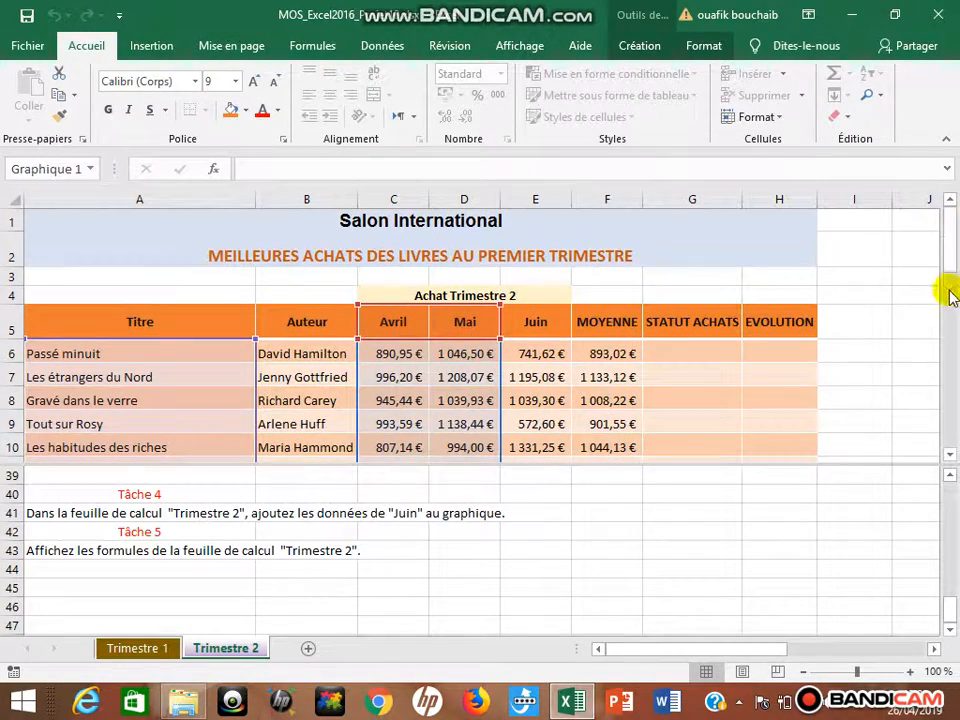
click(950, 455)
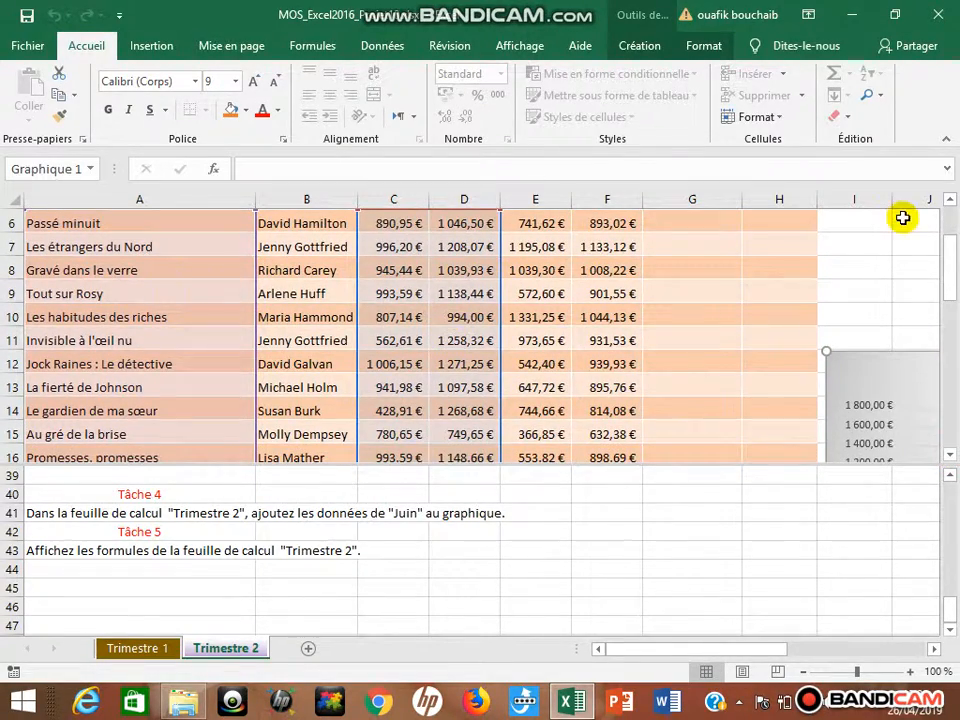
click(950, 203)
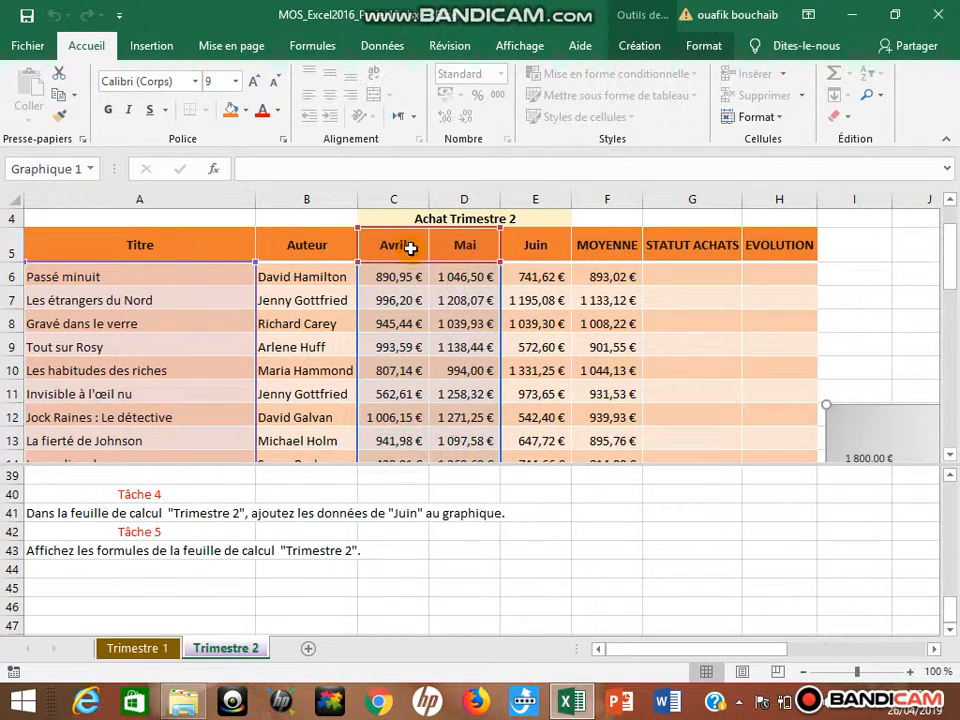
Examine the 2e trimestre chart's book title labels and the months listed in its legend
click(950, 455)
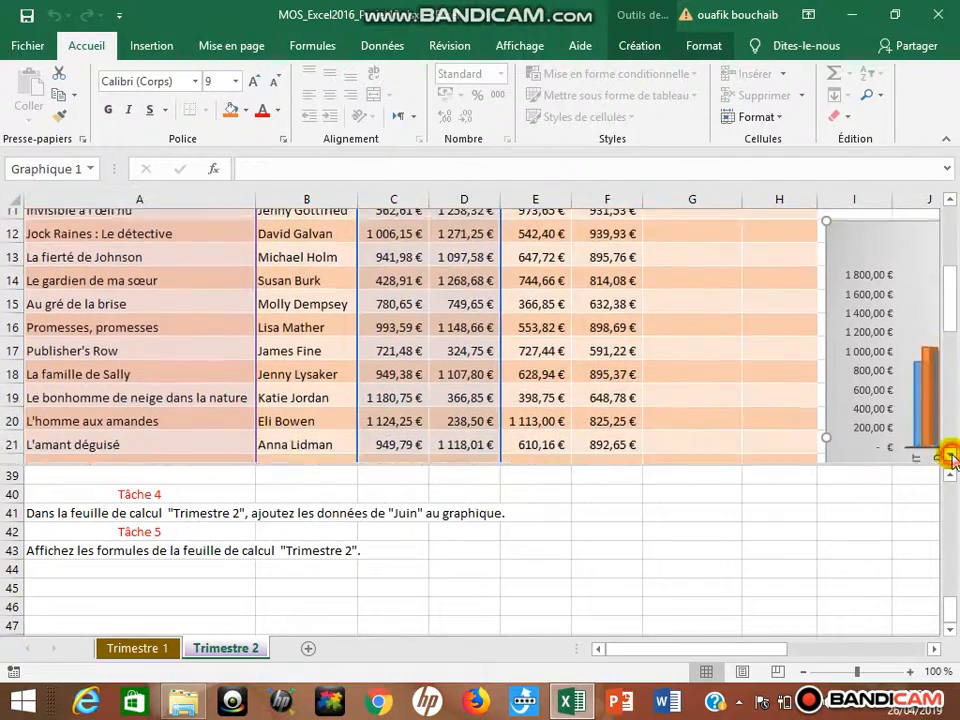
click(951, 457)
click(951, 457)
click(951, 457)
click(951, 457)
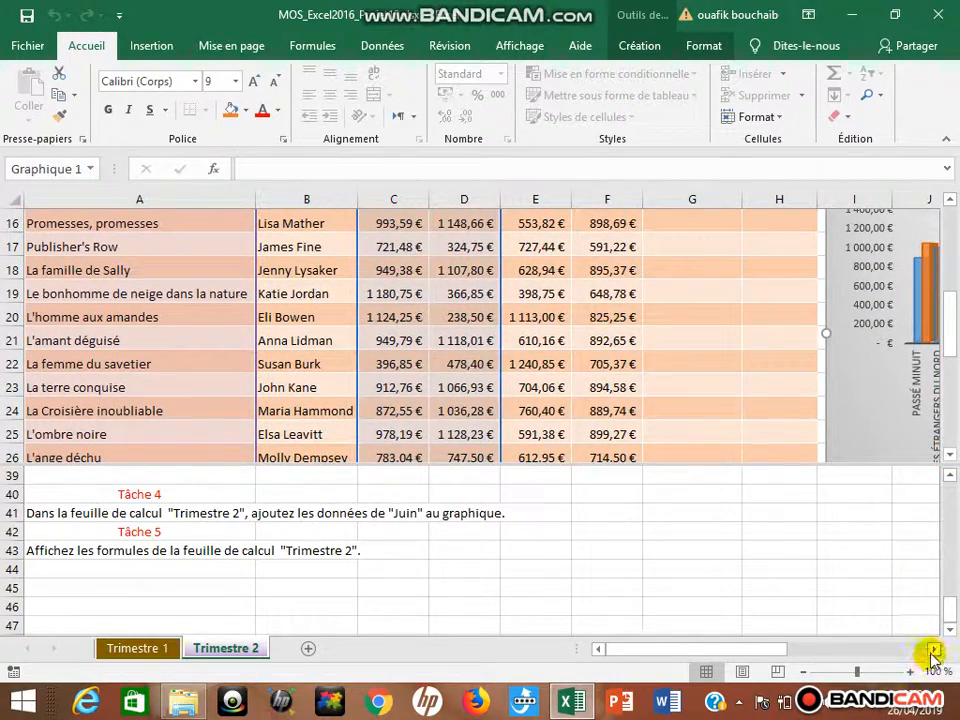
click(933, 650)
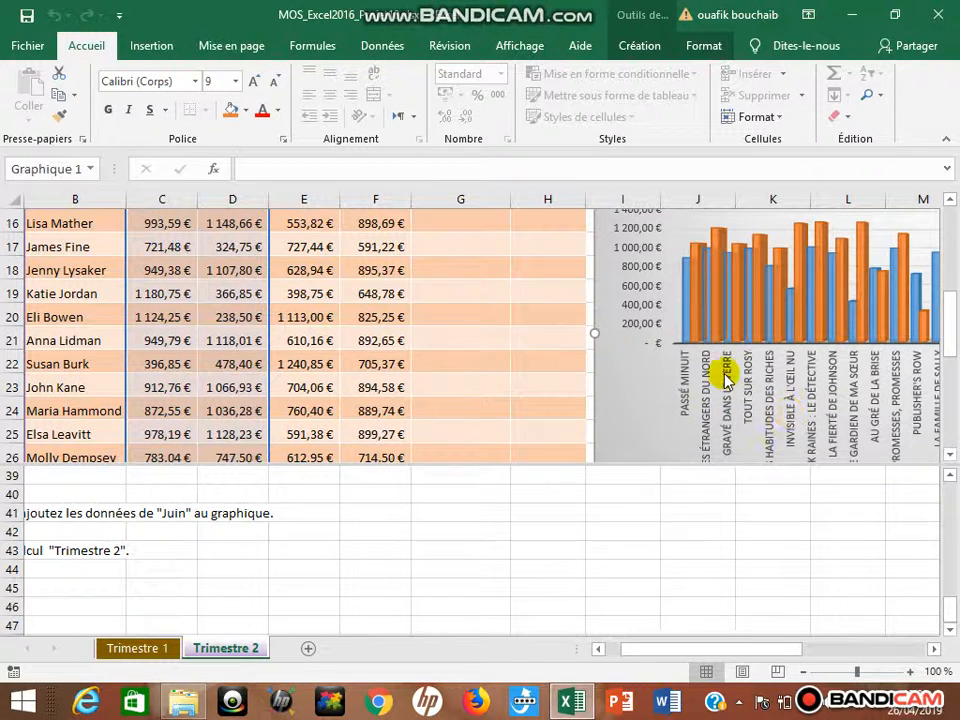
click(949, 457)
click(949, 457)
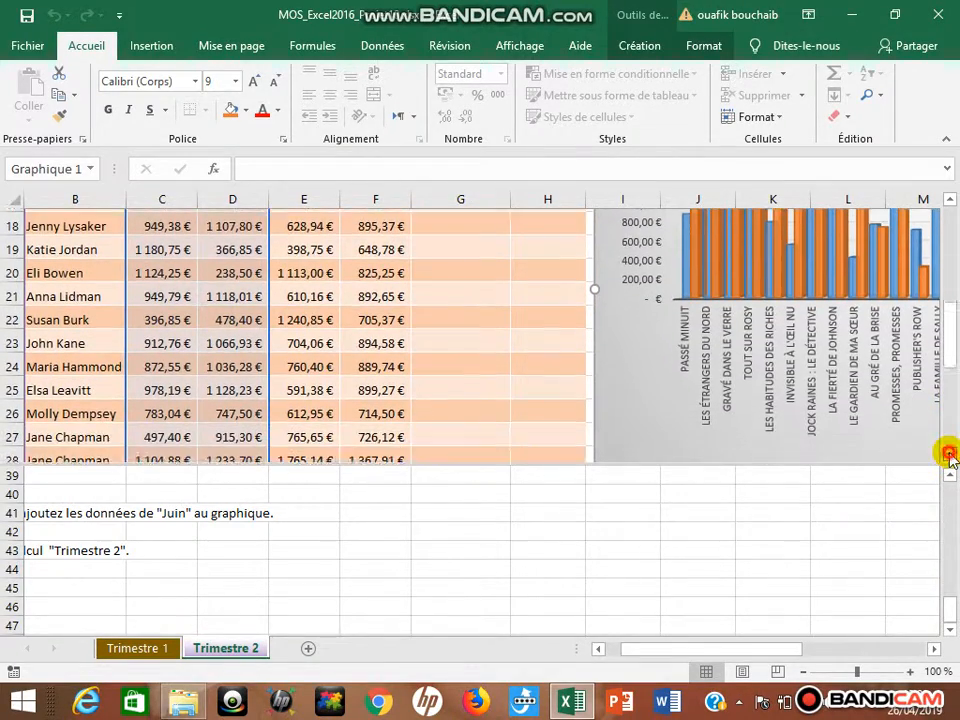
click(949, 457)
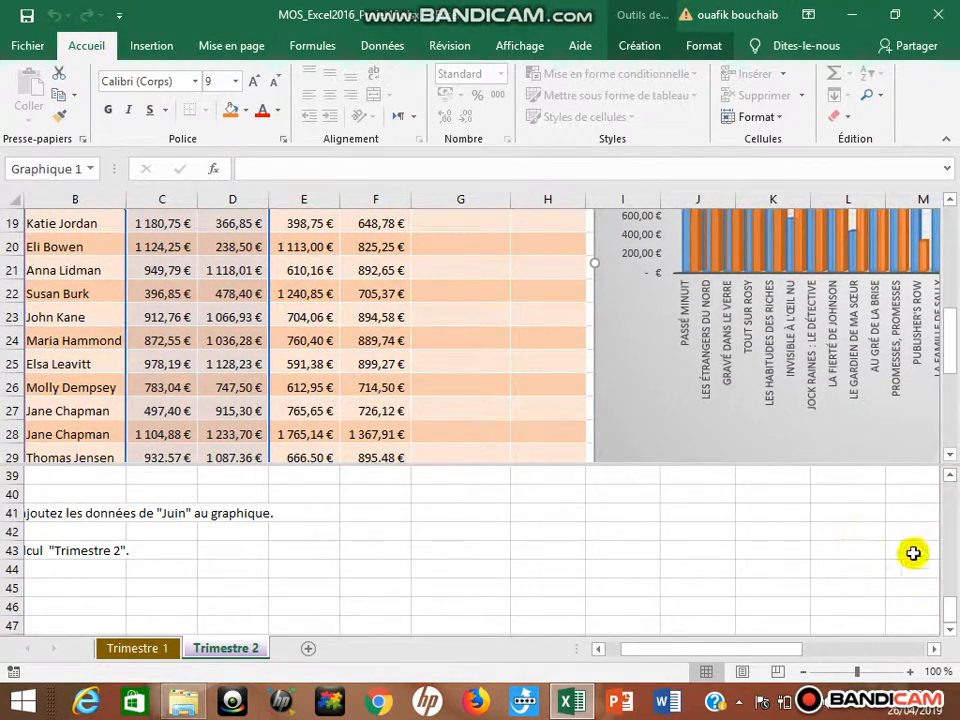
click(949, 457)
click(949, 459)
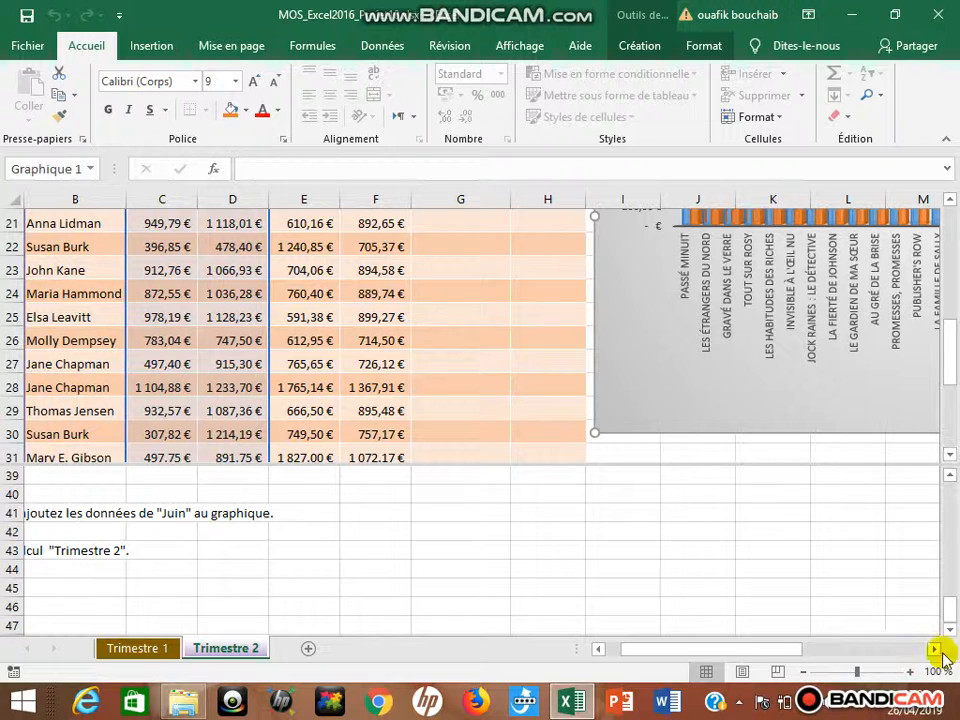
click(933, 649)
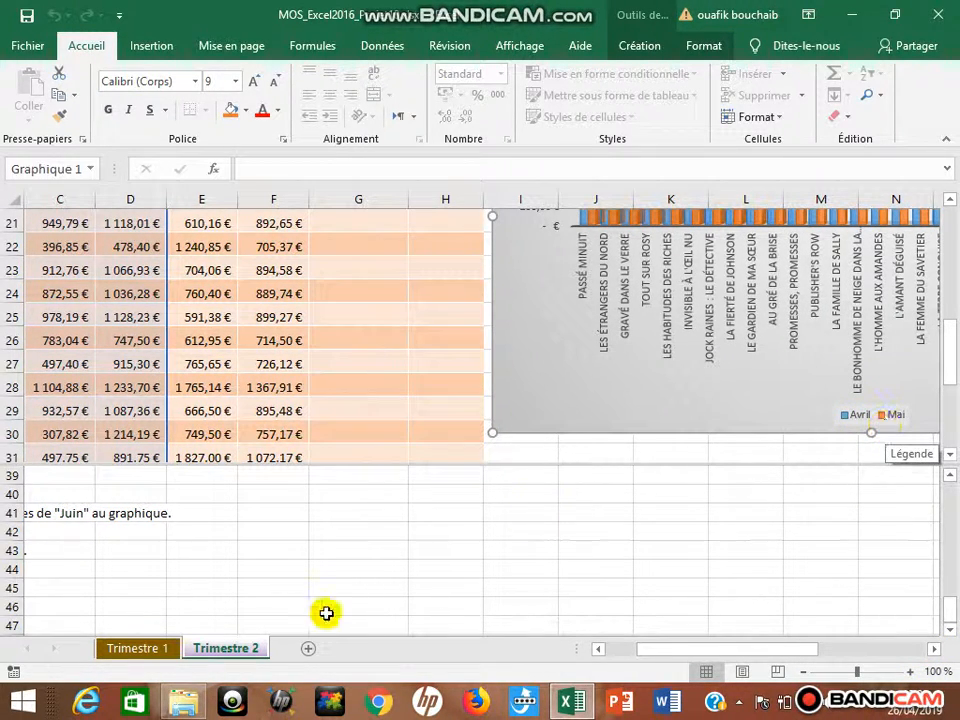
Extend the chart's highlighted source range by one column to include the Juin data, and check the legend
click(599, 650)
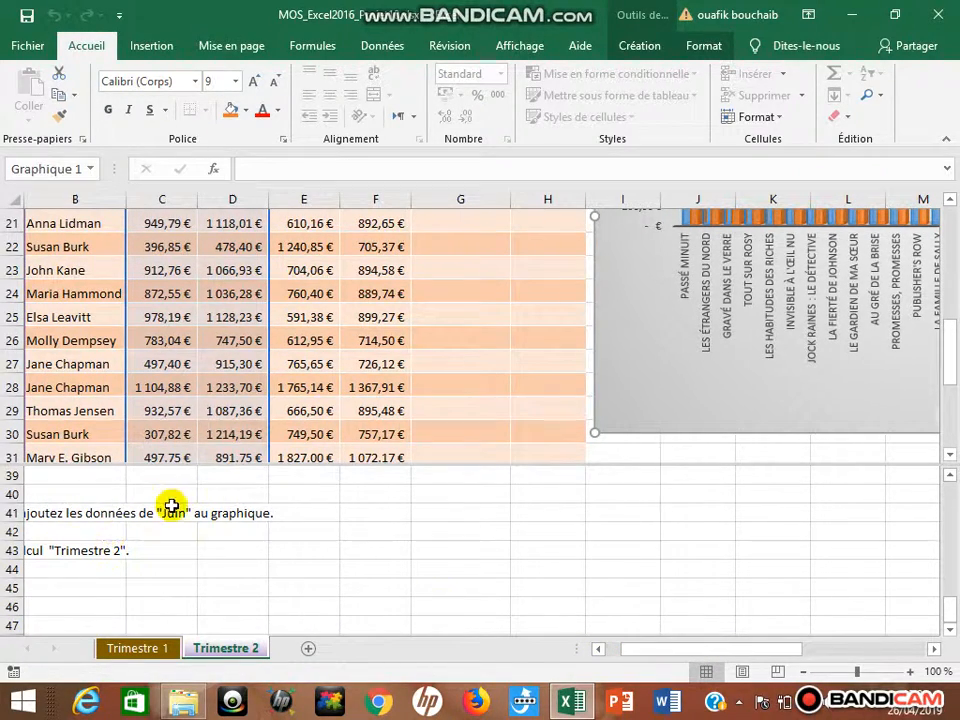
drag(949, 200, 950, 203)
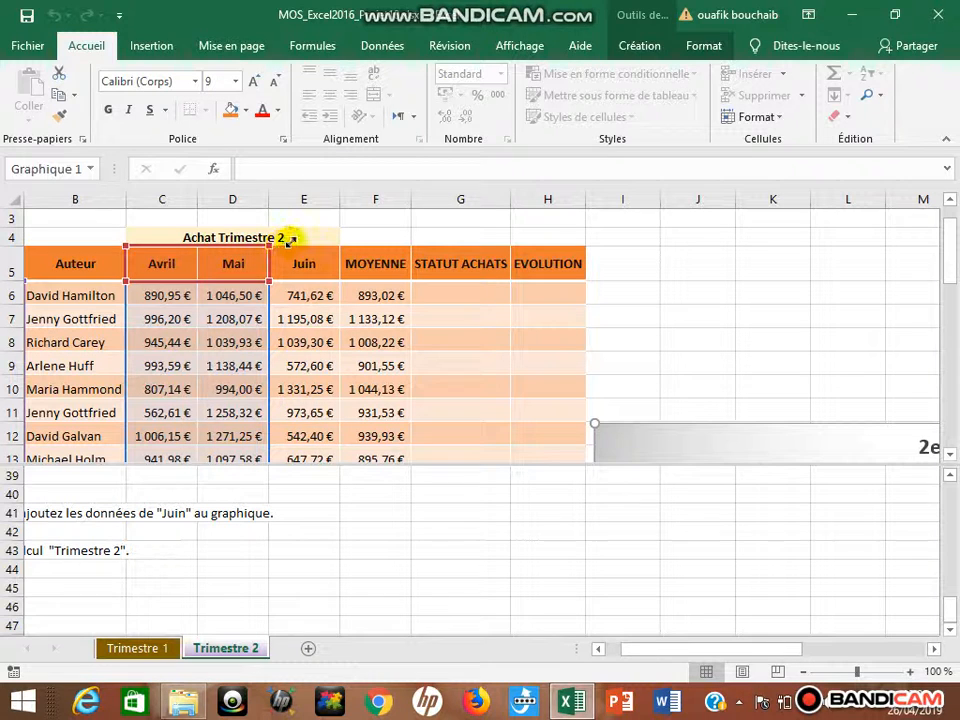
drag(289, 238, 315, 238)
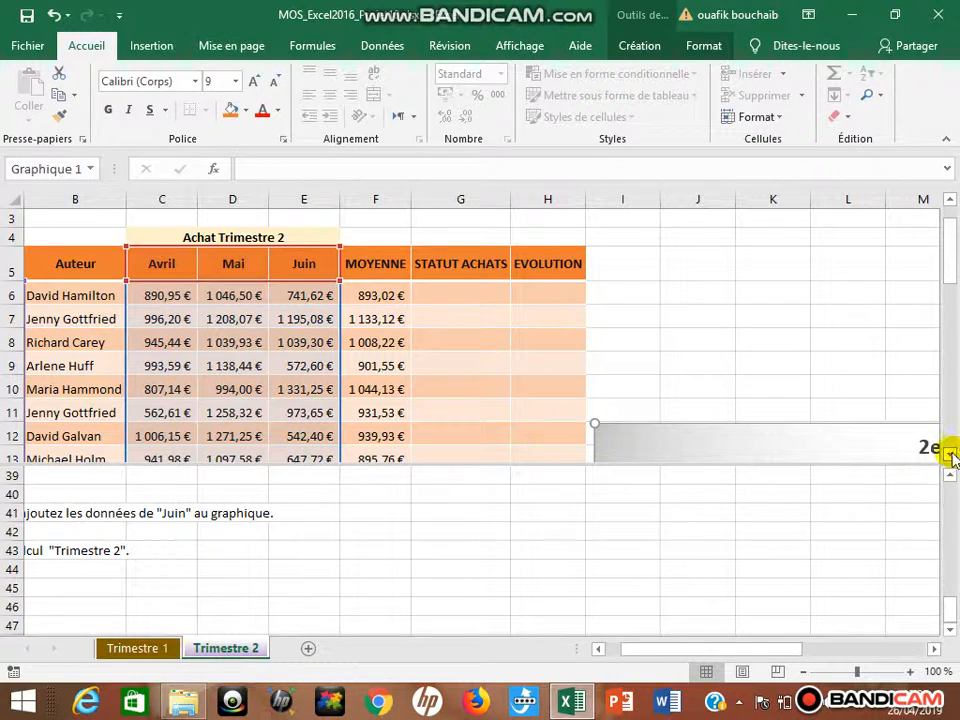
drag(951, 456, 951, 455)
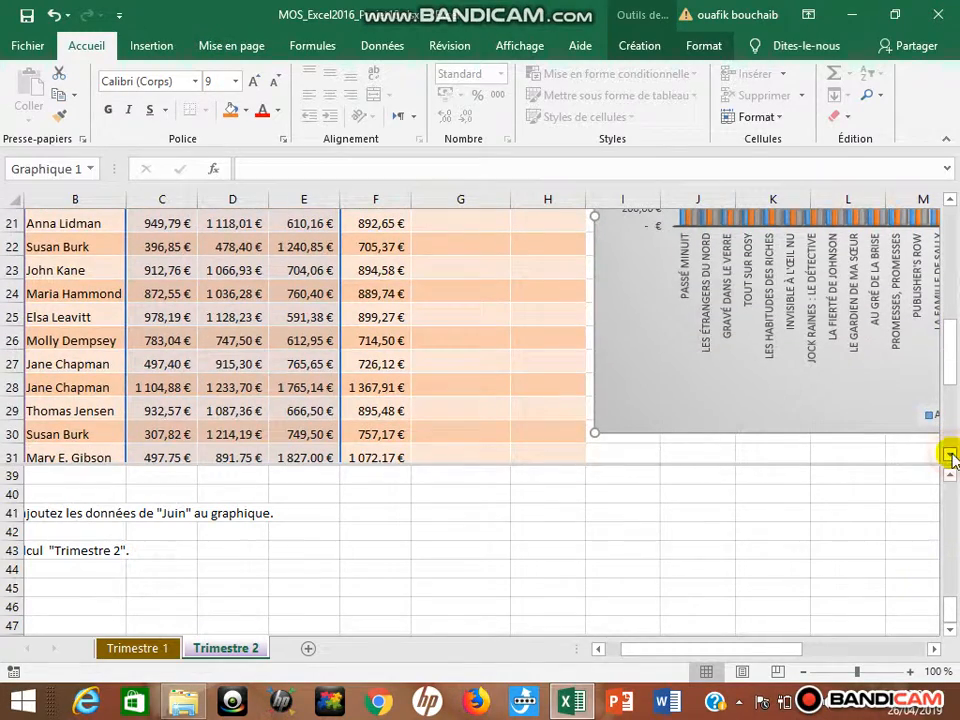
click(936, 650)
click(936, 650)
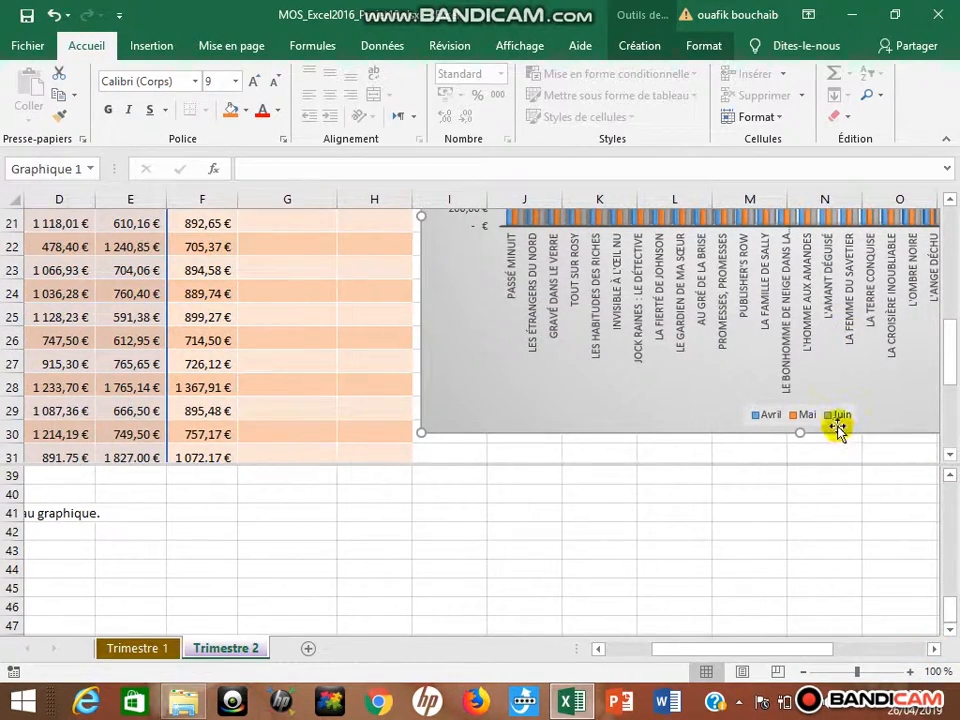
Undo the extension of the chart's source range to the Juin column
click(54, 20)
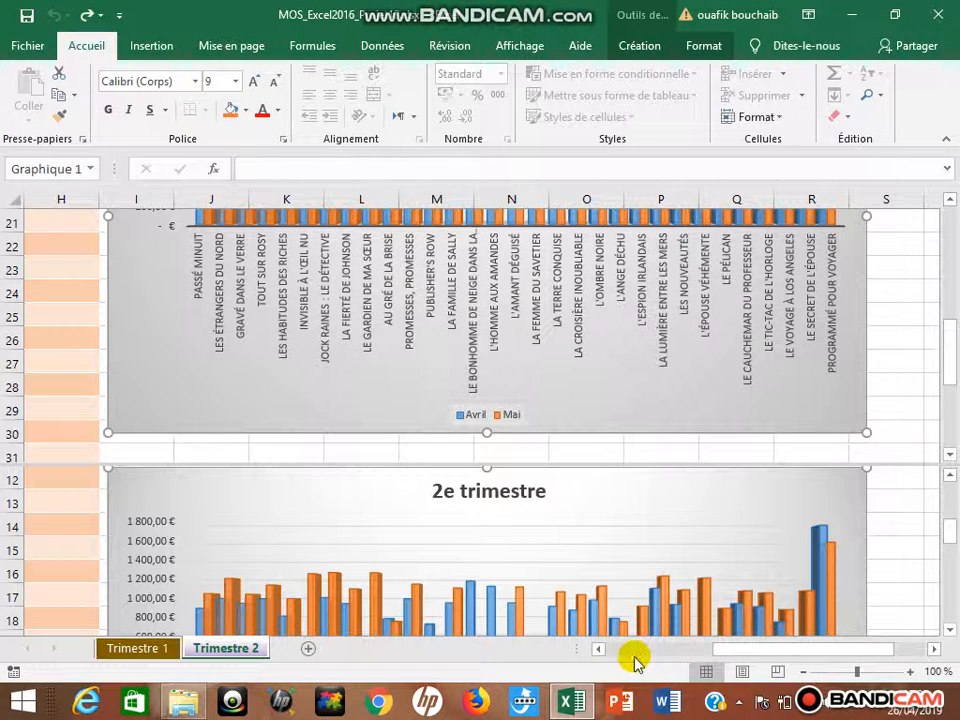
click(603, 650)
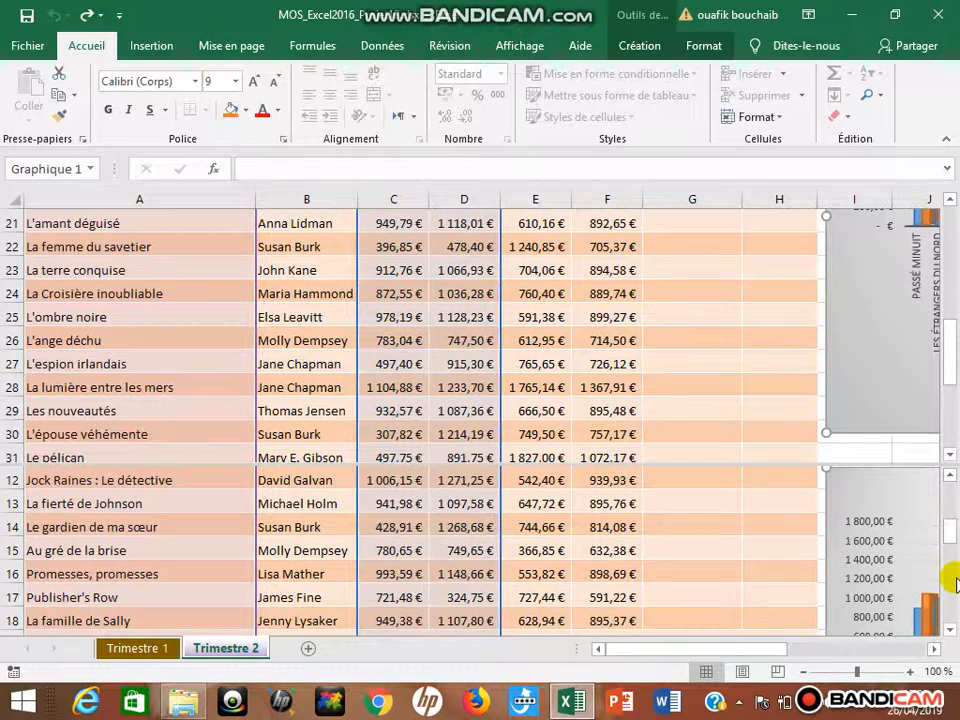
click(955, 579)
click(955, 579)
click(955, 579)
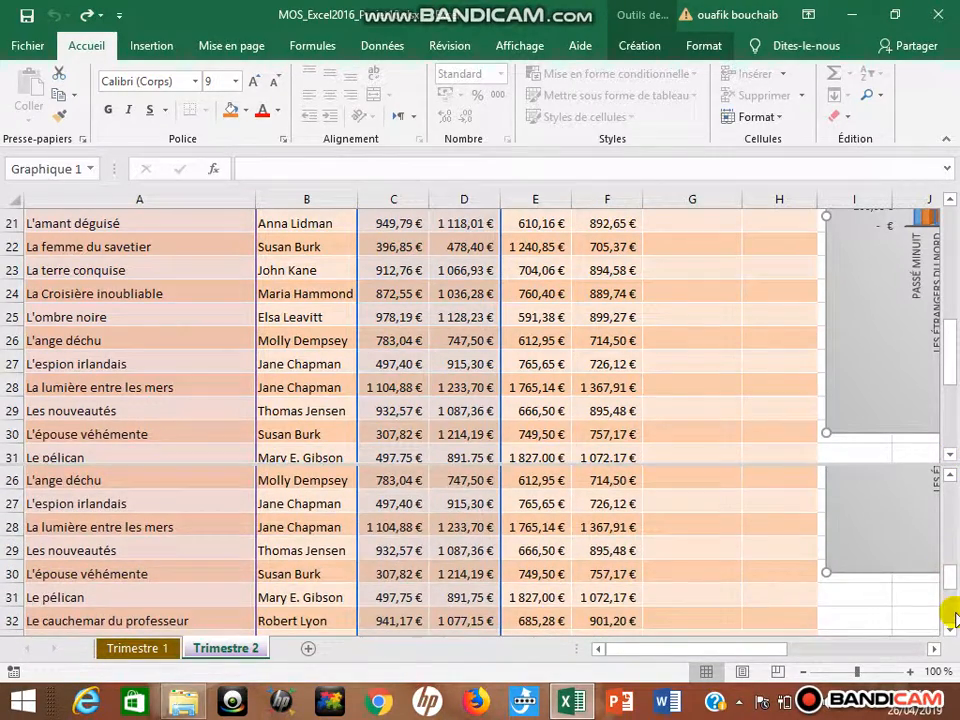
click(954, 613)
click(954, 613)
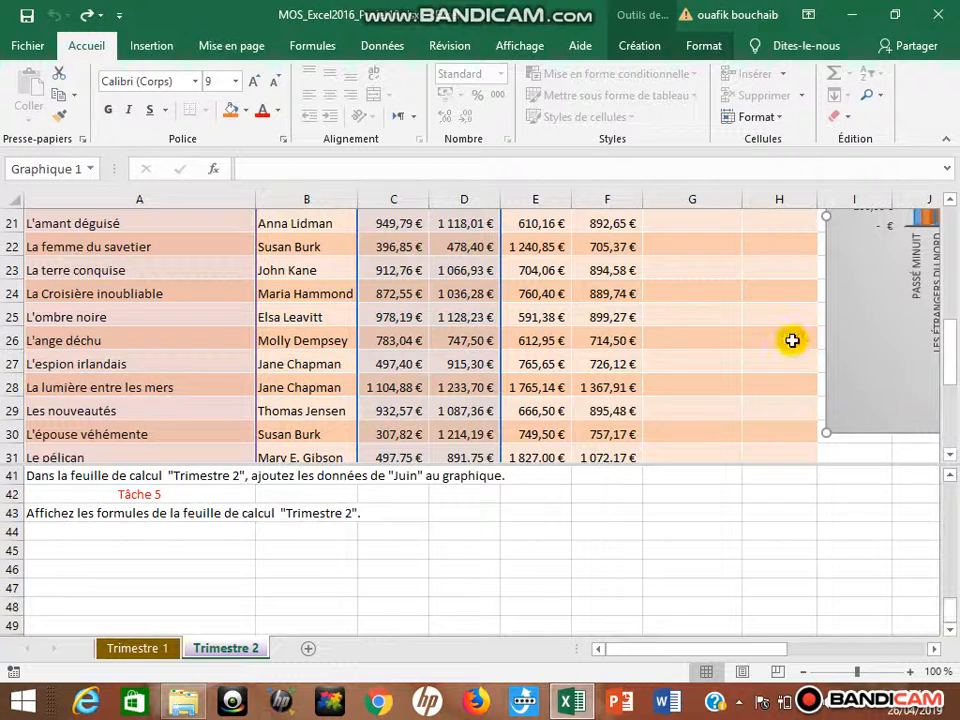
Add a new series in the chart's data source, taking its name from the Juin header in cell E5
click(649, 46)
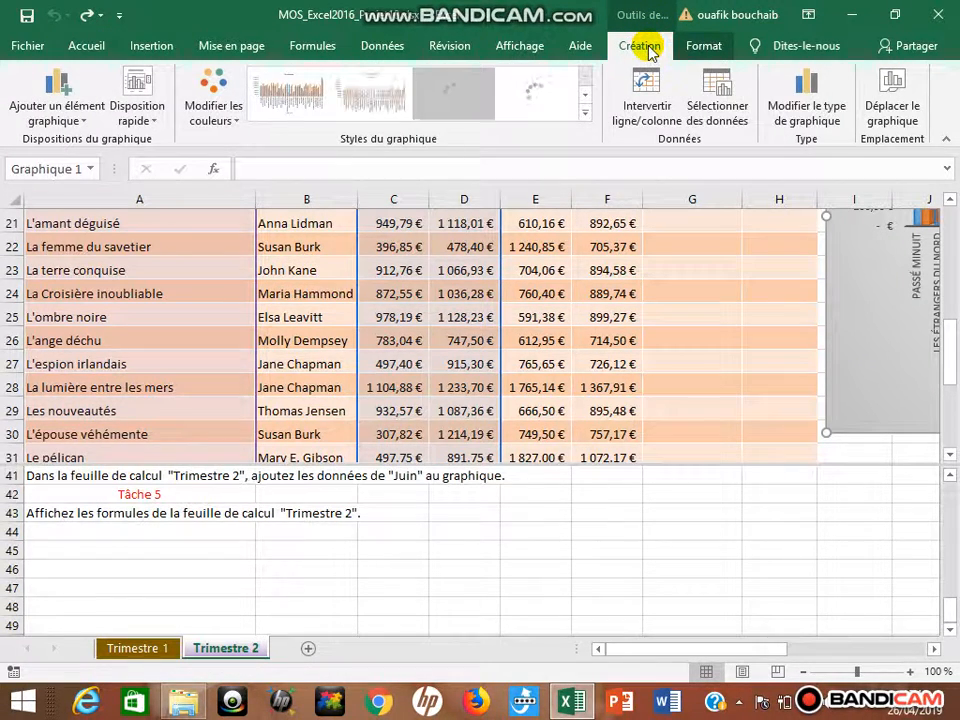
click(726, 109)
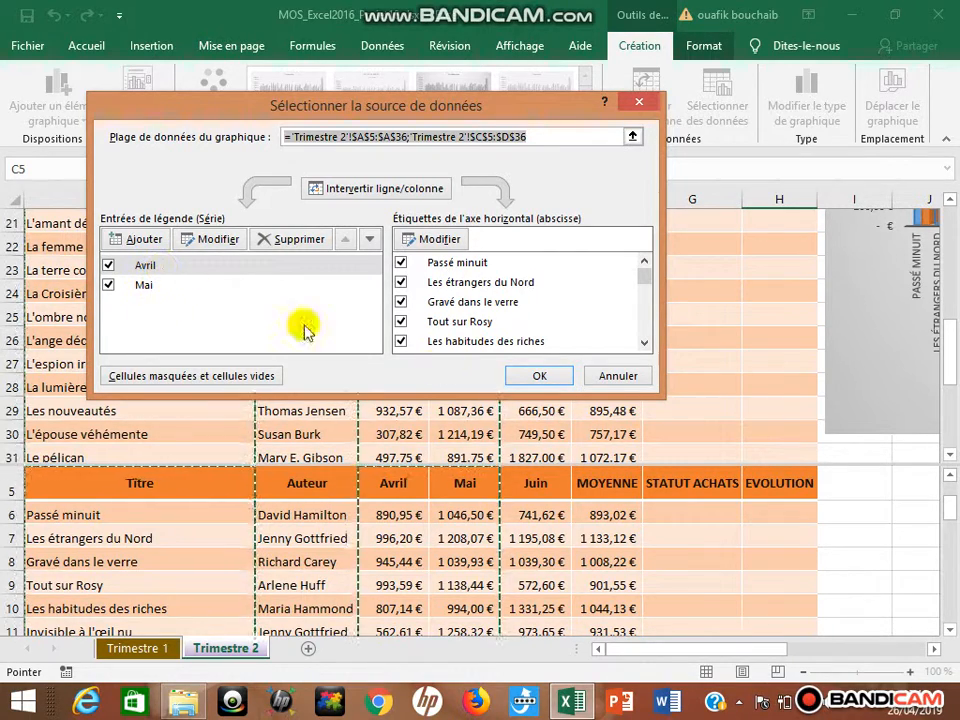
click(933, 650)
click(933, 650)
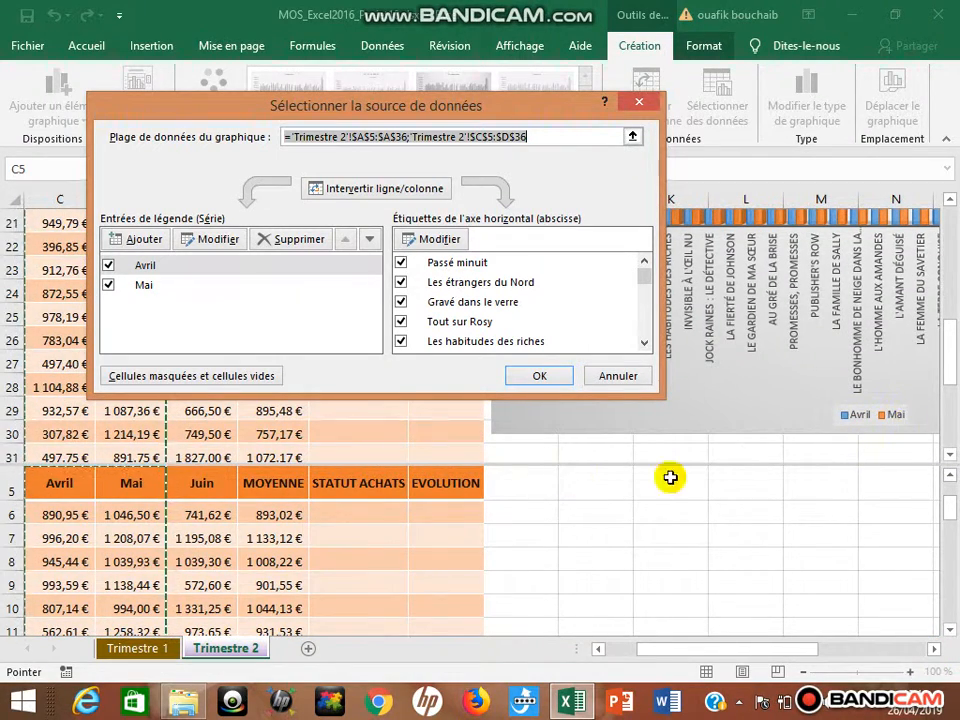
click(145, 240)
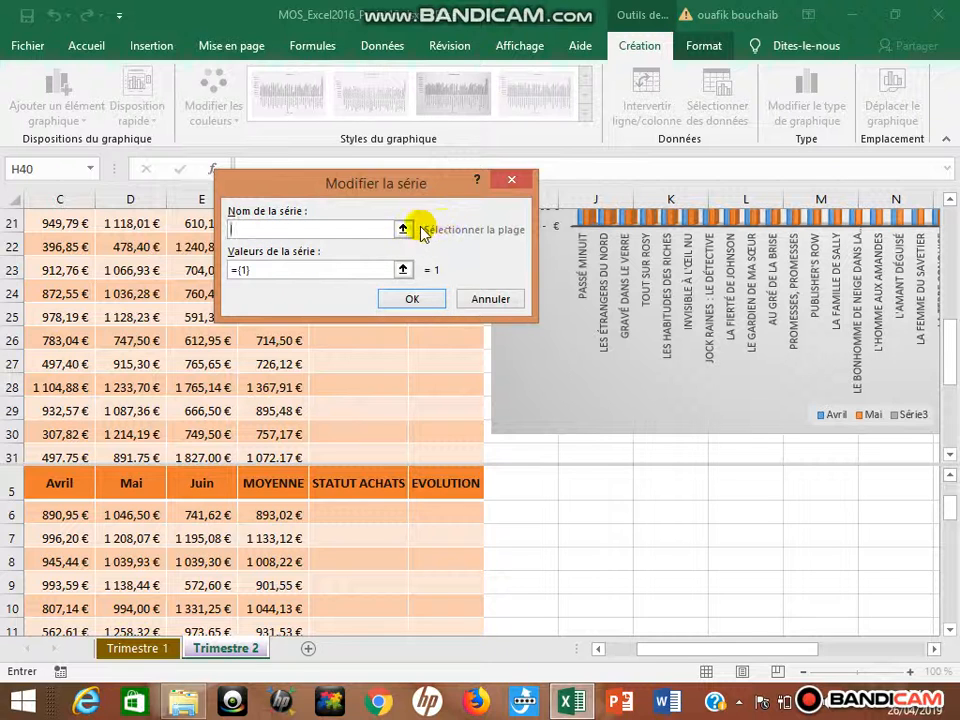
click(404, 229)
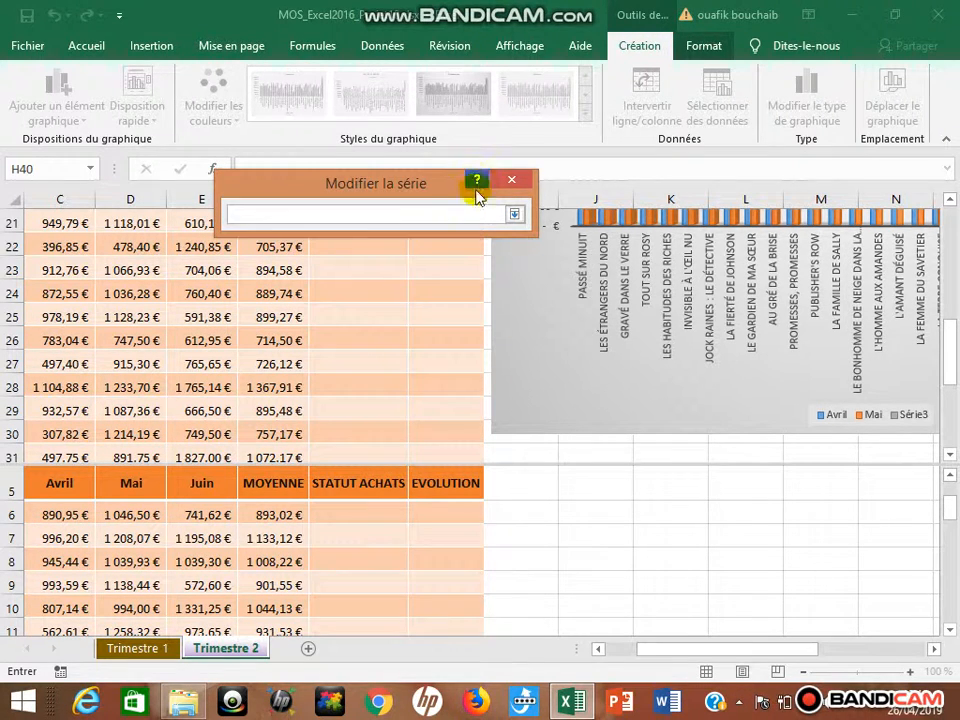
click(952, 220)
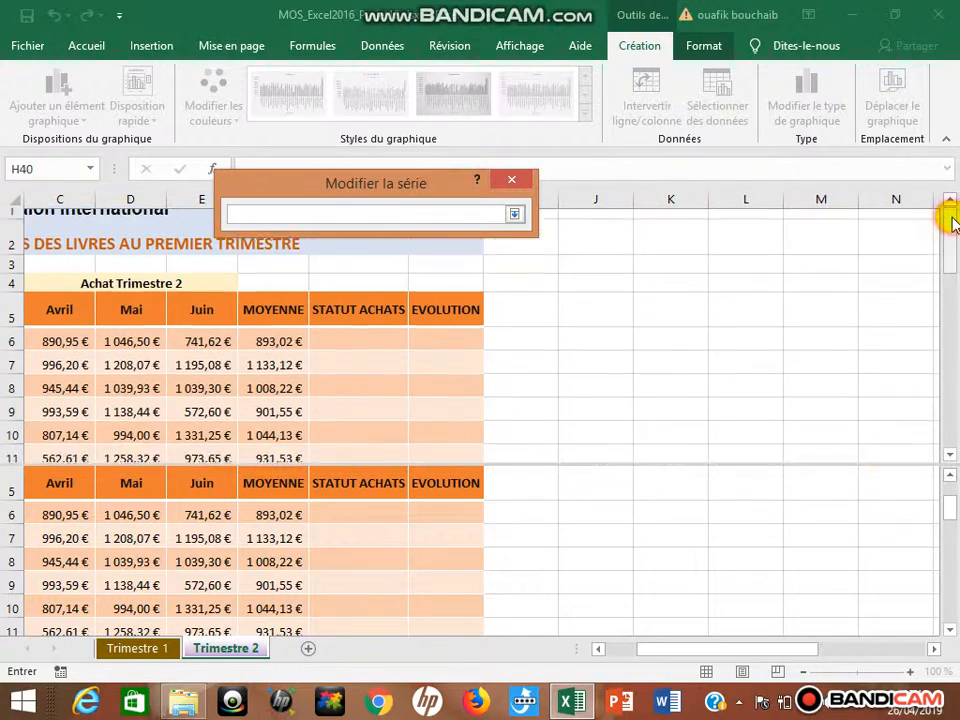
click(197, 328)
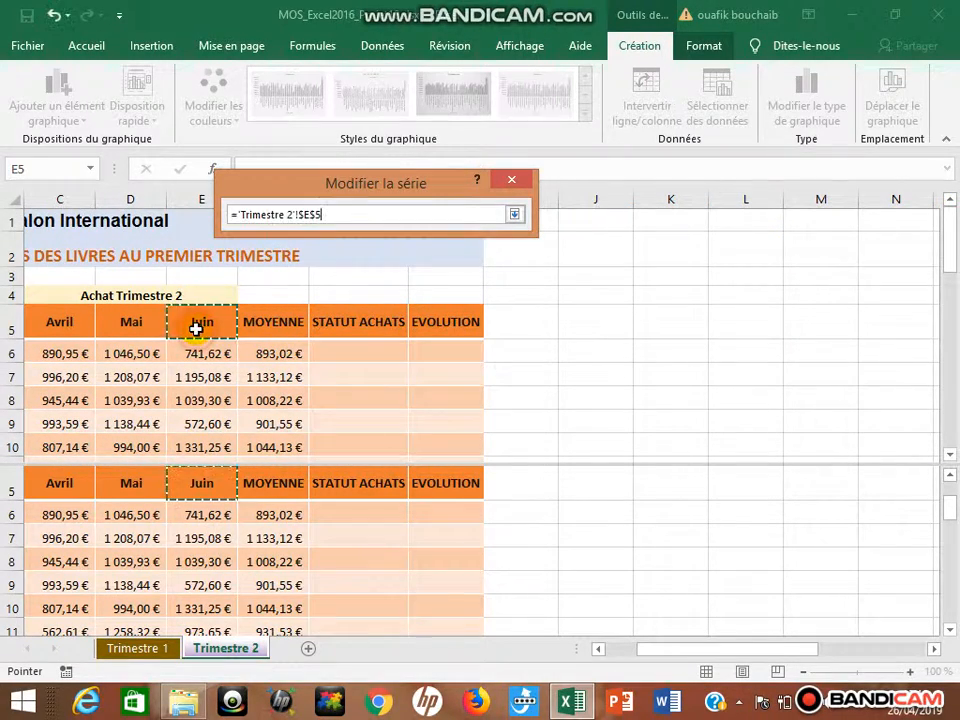
click(515, 214)
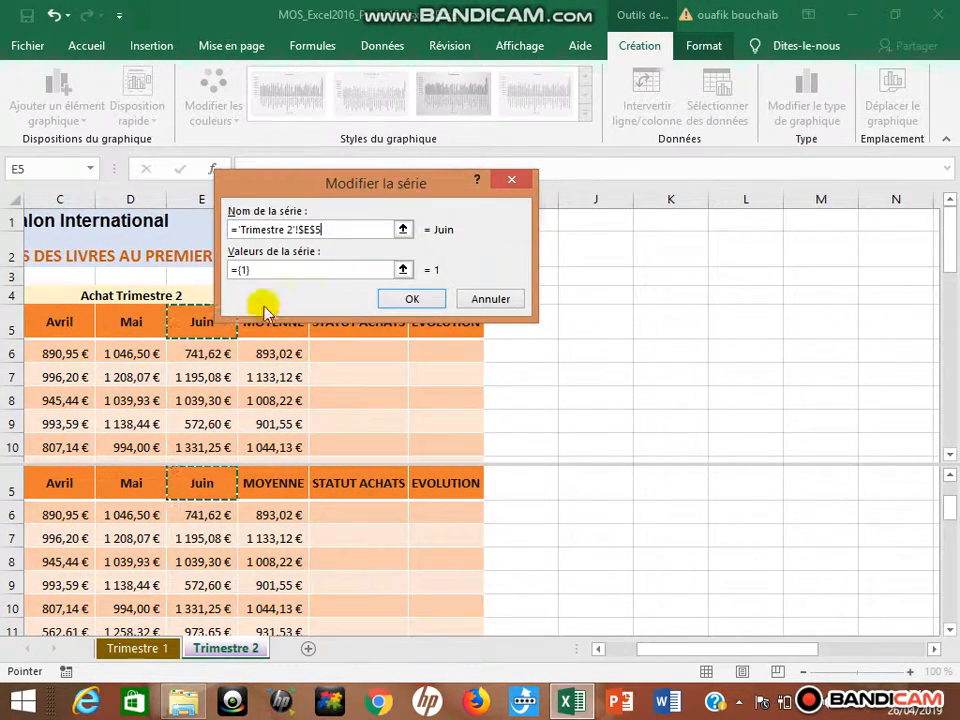
Set the new series' values to E6:E36 on Trimestre 2 and apply the updated data source to the chart
click(403, 270)
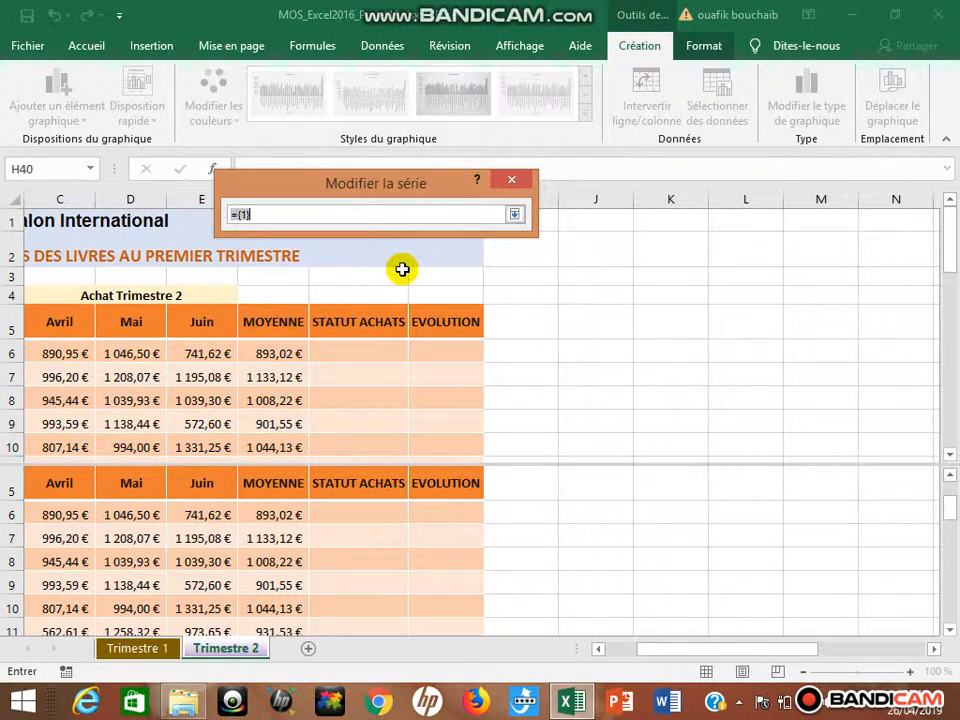
click(200, 356)
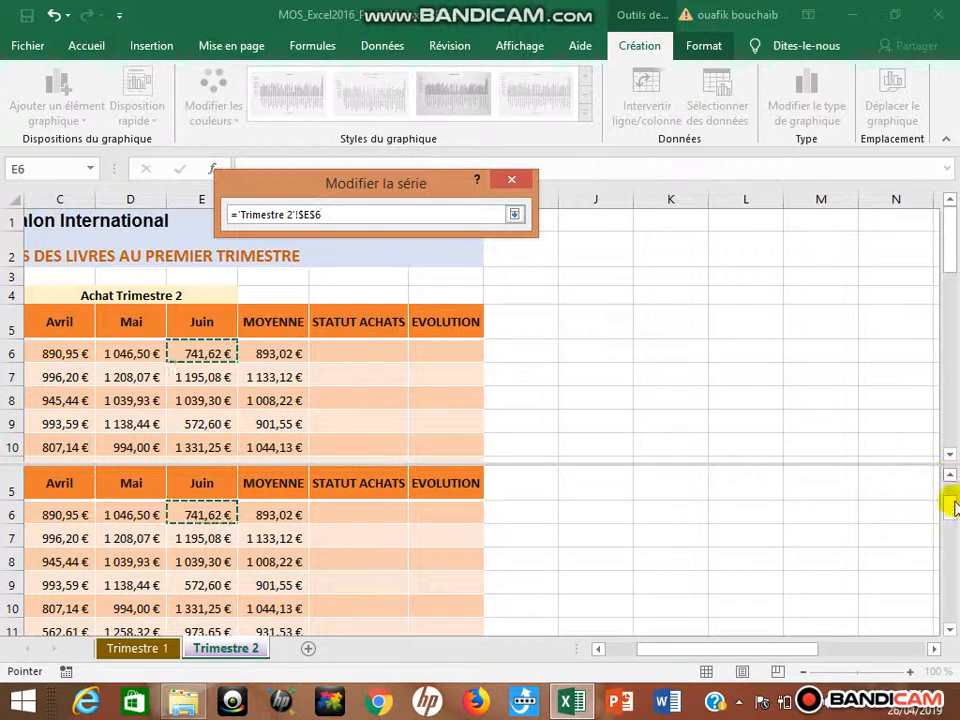
click(950, 606)
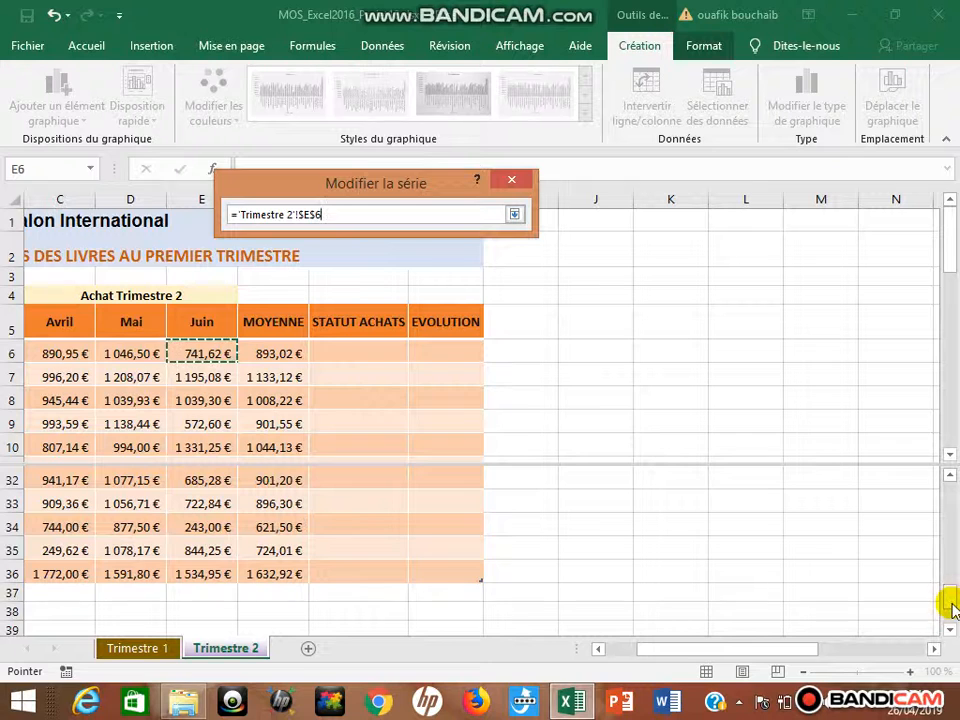
click(950, 628)
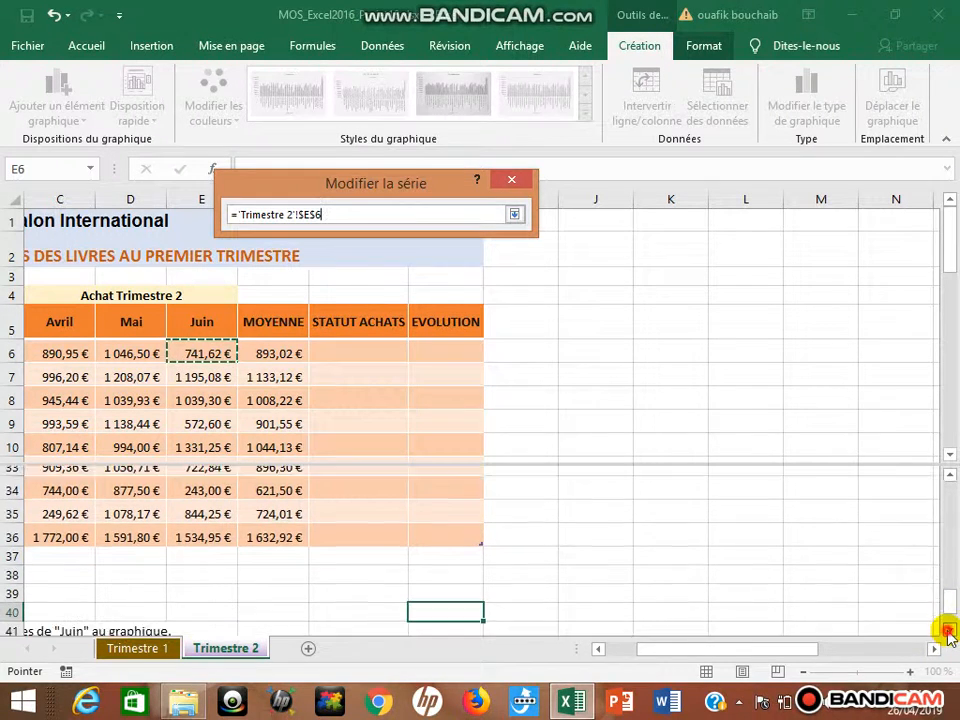
click(948, 630)
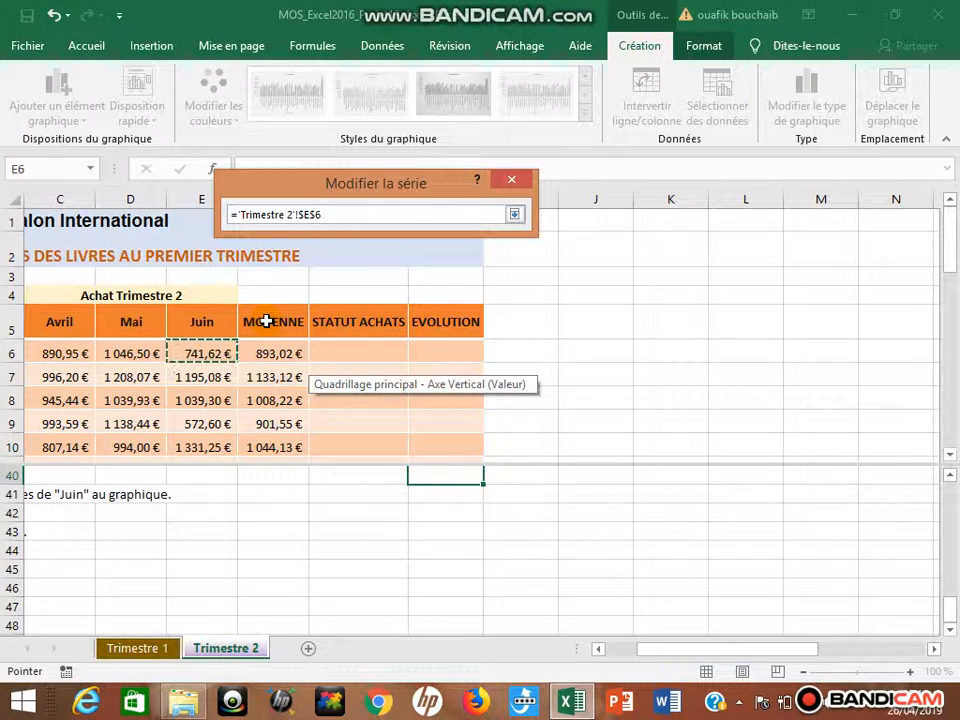
key(ctrl+shift+Down)
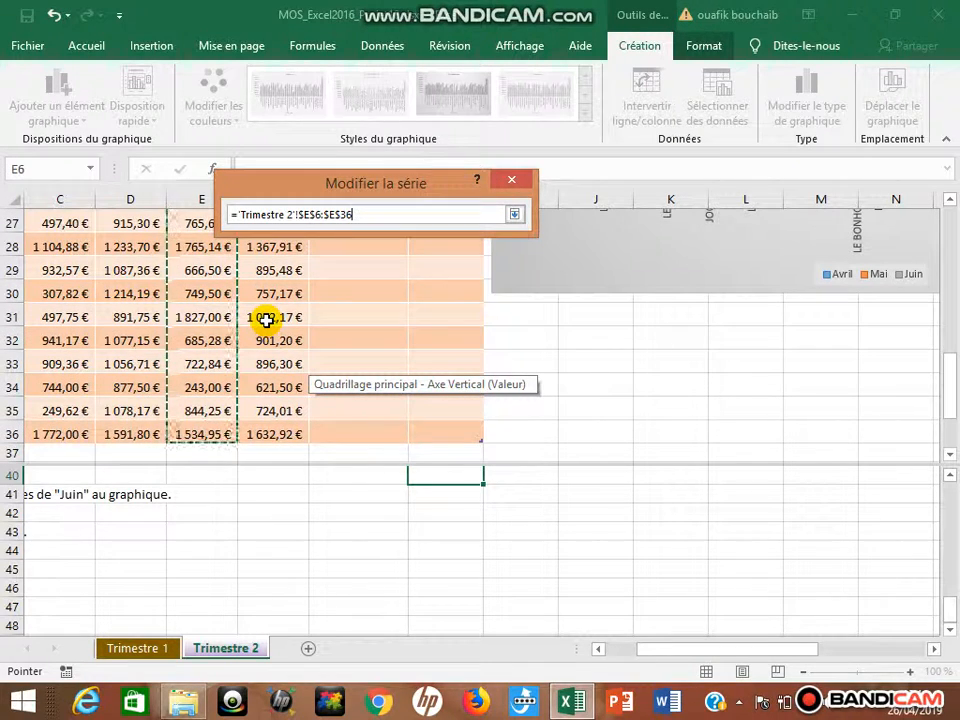
click(516, 215)
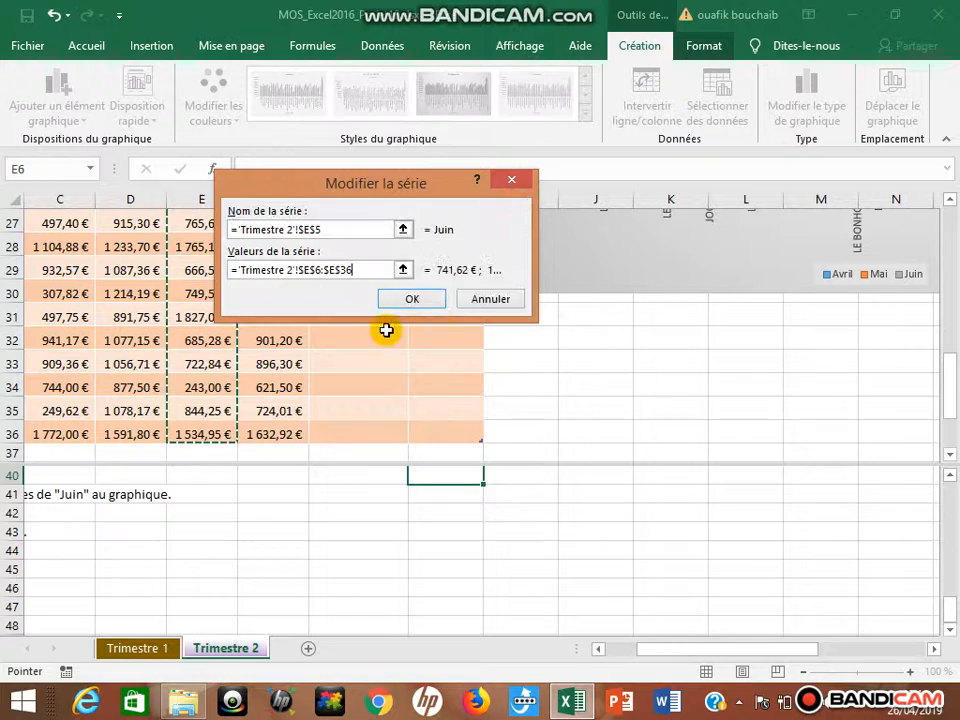
click(411, 297)
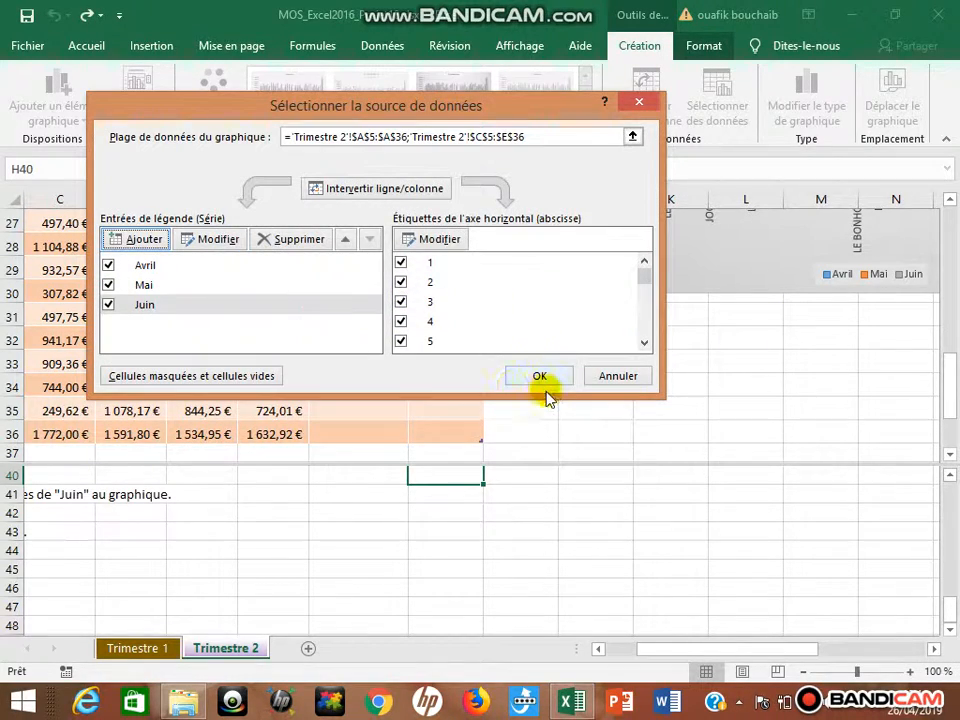
click(541, 378)
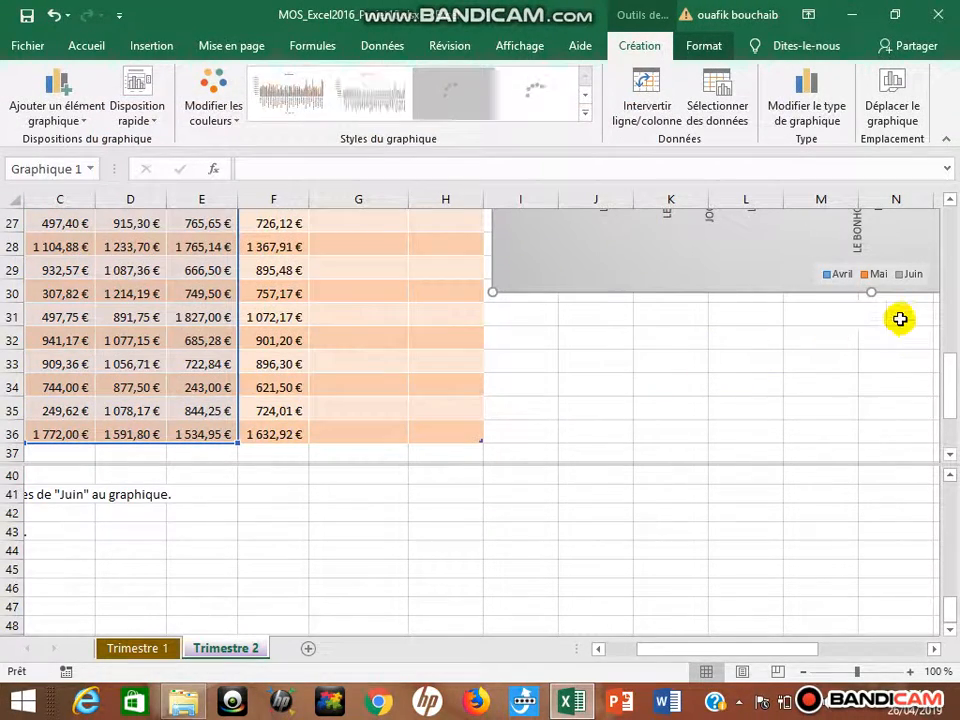